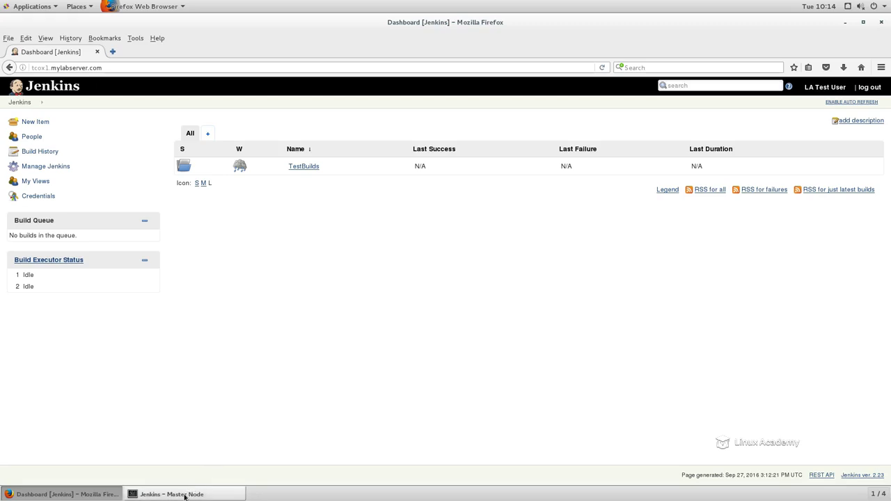
Step: Switch to the terminal and test the master node's SSH login to tcox2.mylabserver.com, closing the connection again
left_click(166, 496)
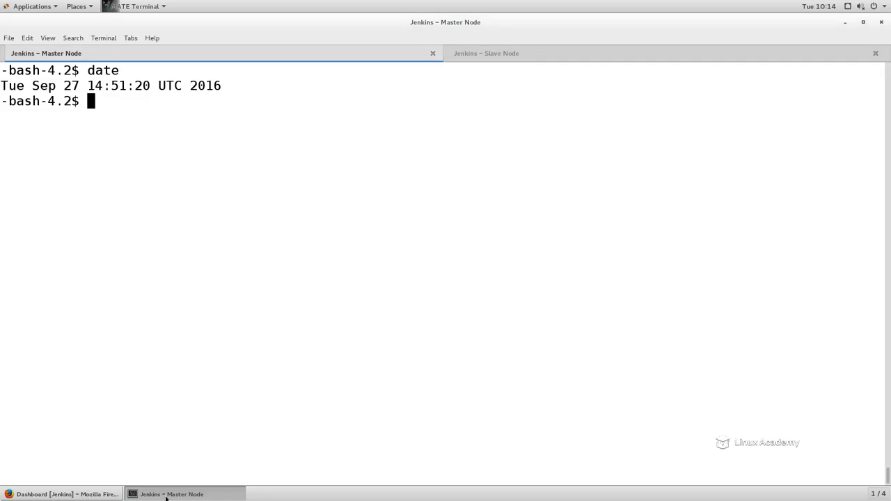
left_click(522, 55)
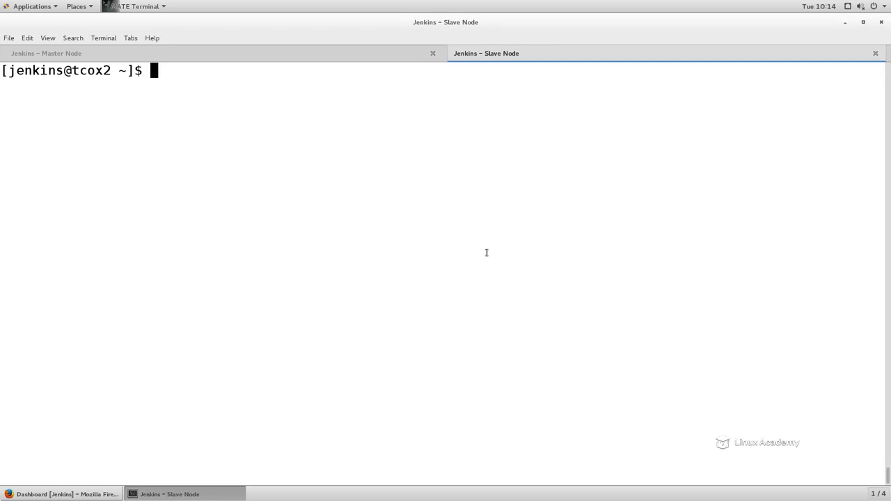
left_click(310, 54)
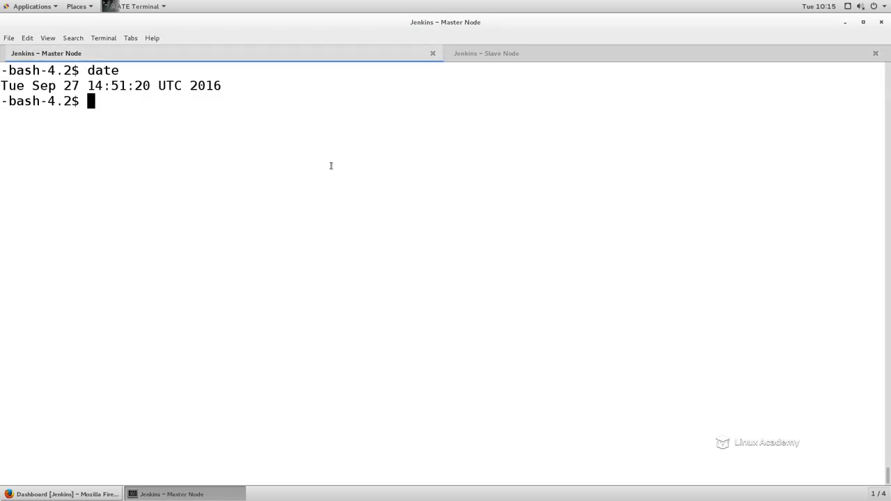
type("ssh tc")
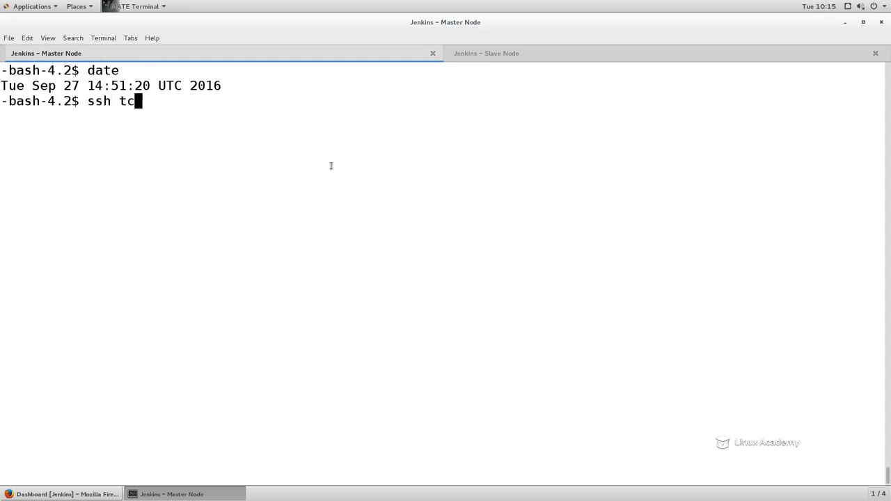
type("ox2.m")
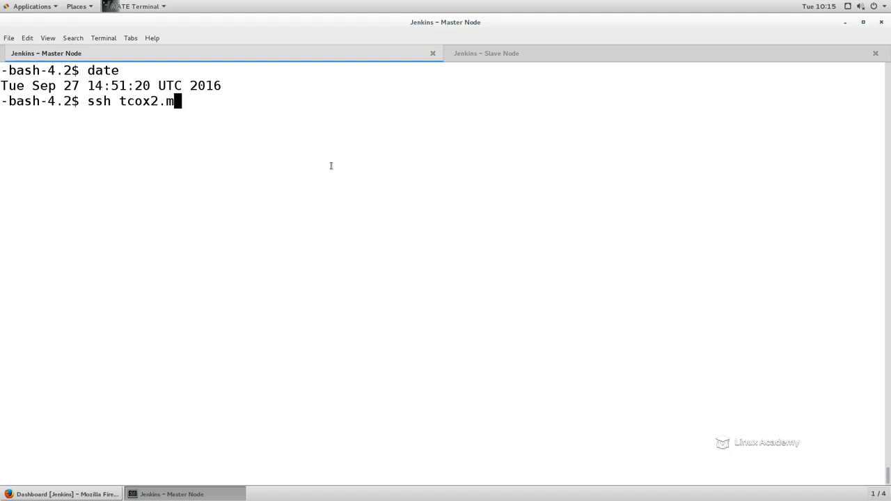
type("ylabserver.com")
key("Return")
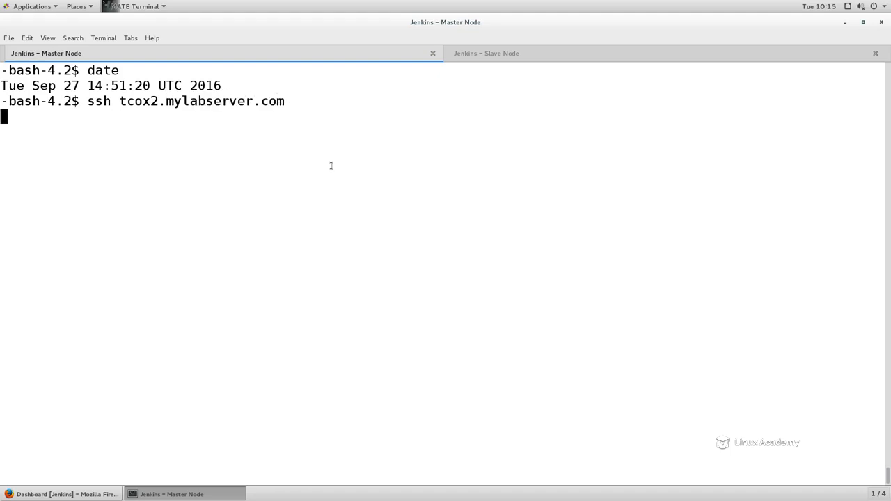
type("exit")
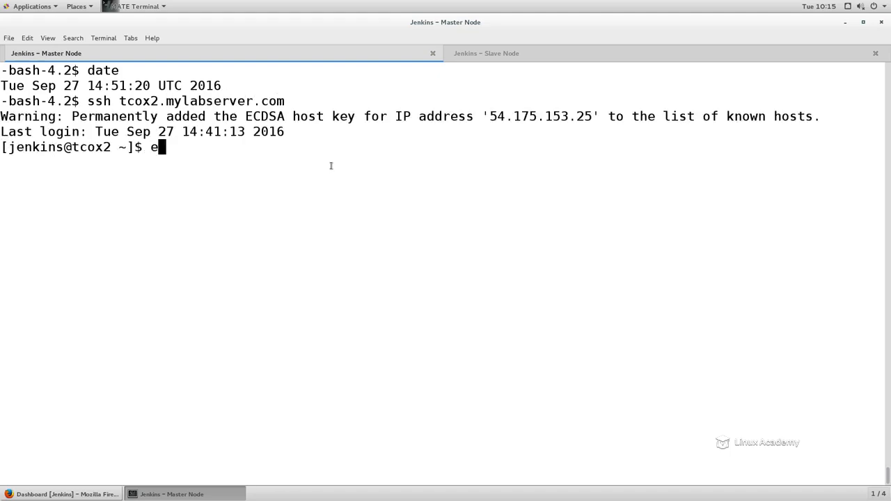
key("Return")
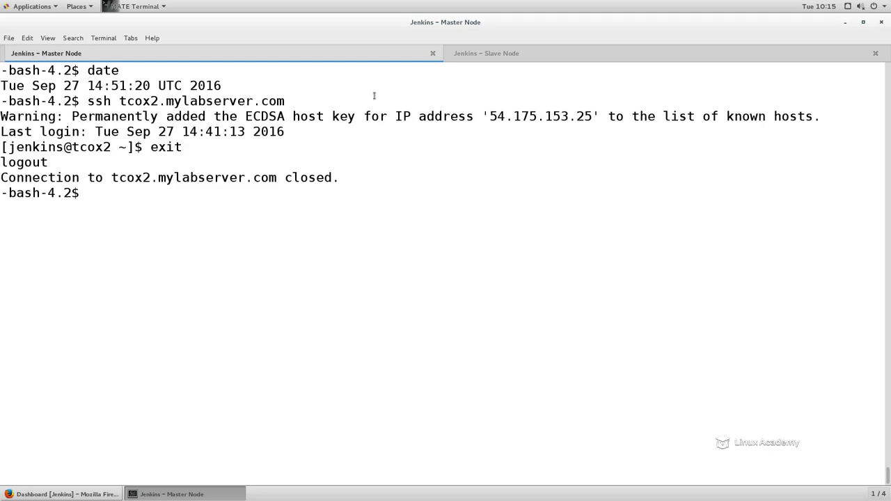
Step: On the slave node, check for the git command and install git with yum using sudo, accepting the installation
left_click(491, 56)
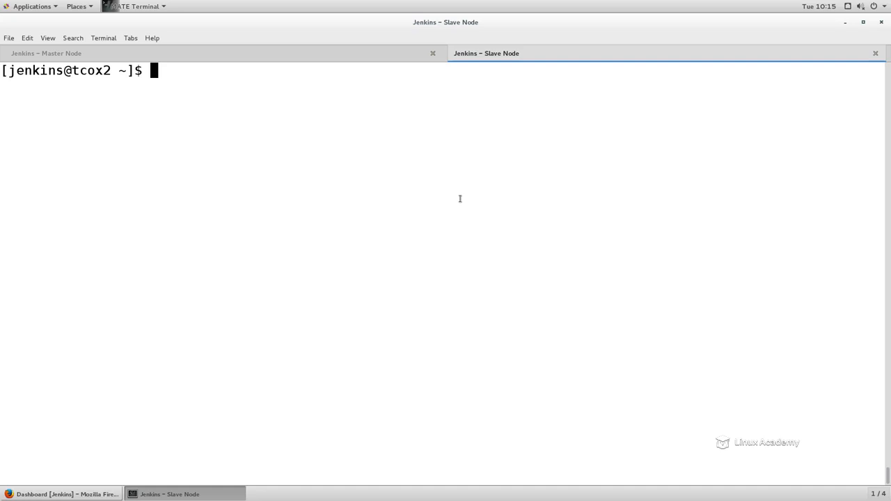
type("git")
key("Return")
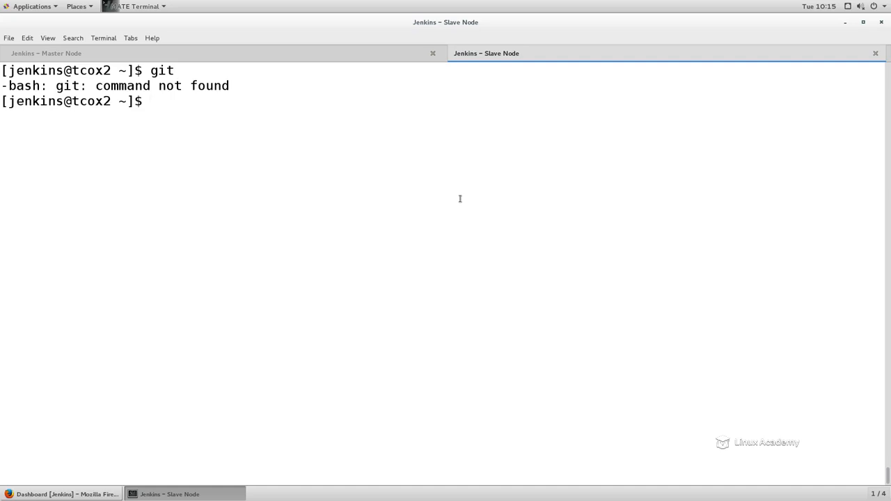
type("sudo yum install git")
key("Return")
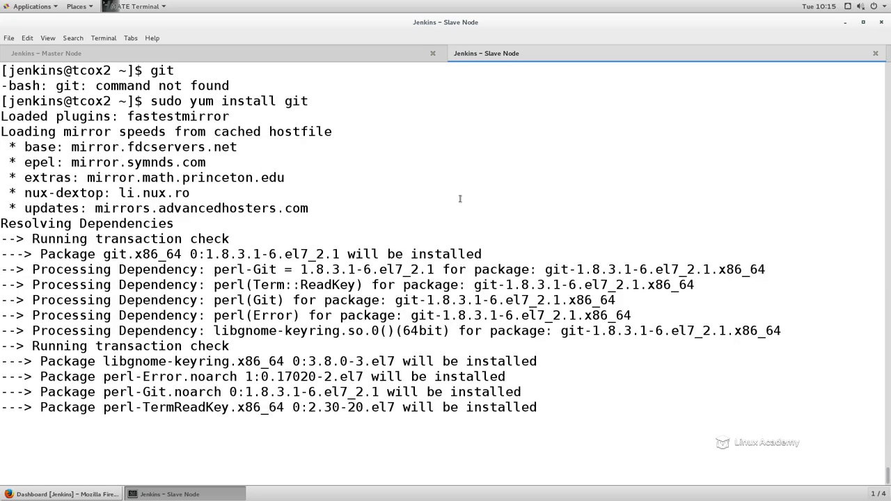
type("y")
key("Return")
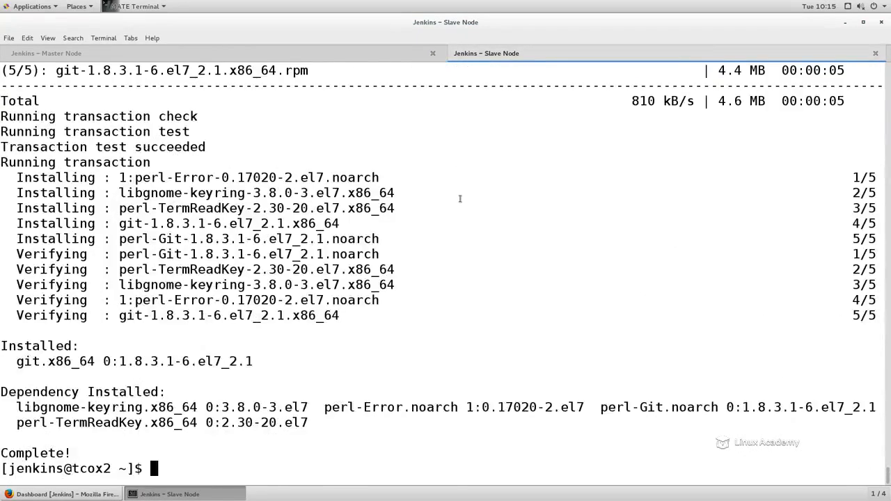
Step: Clear the slave node's terminal and check for Java with java and java -version
type("clear")
key("Return")
type("java 0ve")
key("BackSpace")
key("BackSpace")
key("BackSpace")
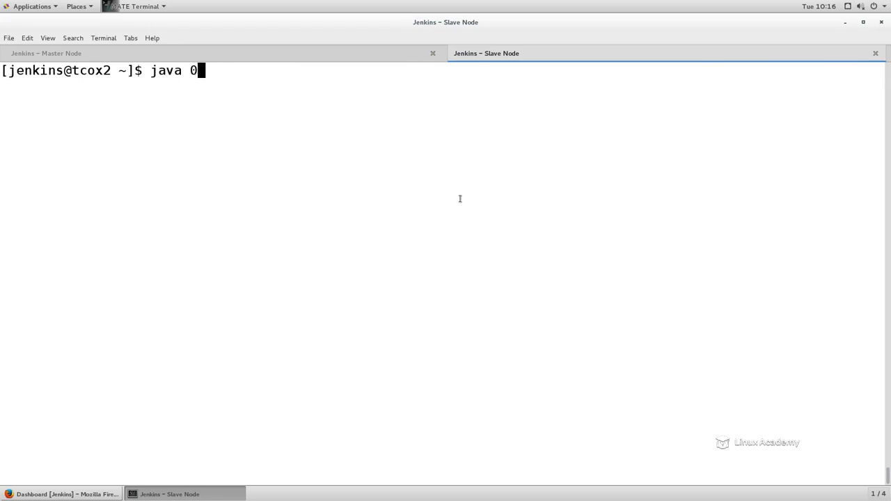
key("Return")
type("java -verssio")
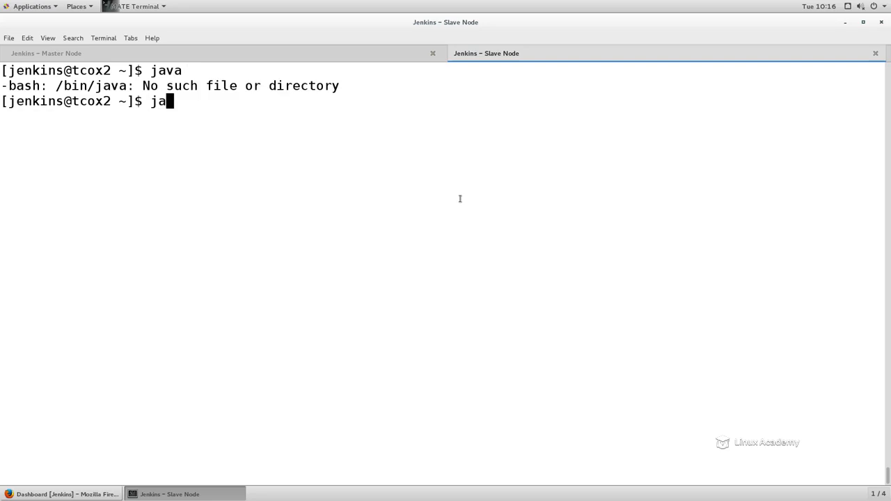
key("BackSpace")
key("BackSpace")
type("ion")
key("Return")
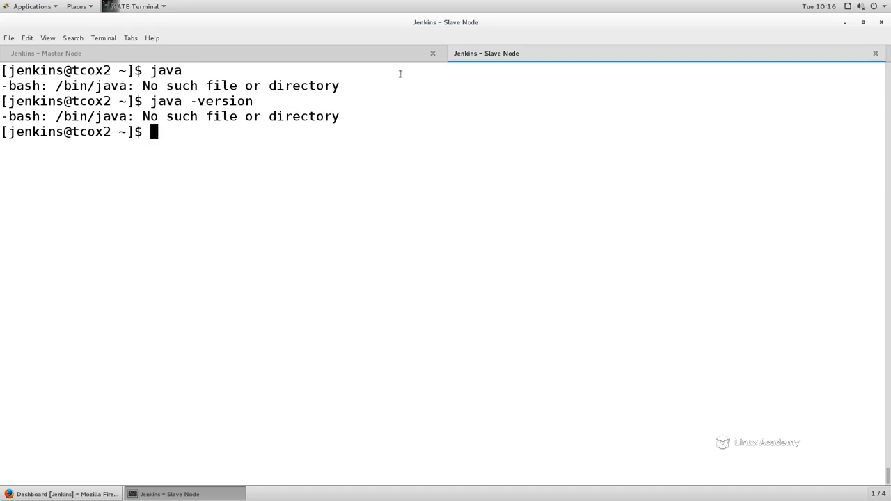
Step: Clear the terminal of the master node
left_click(200, 51)
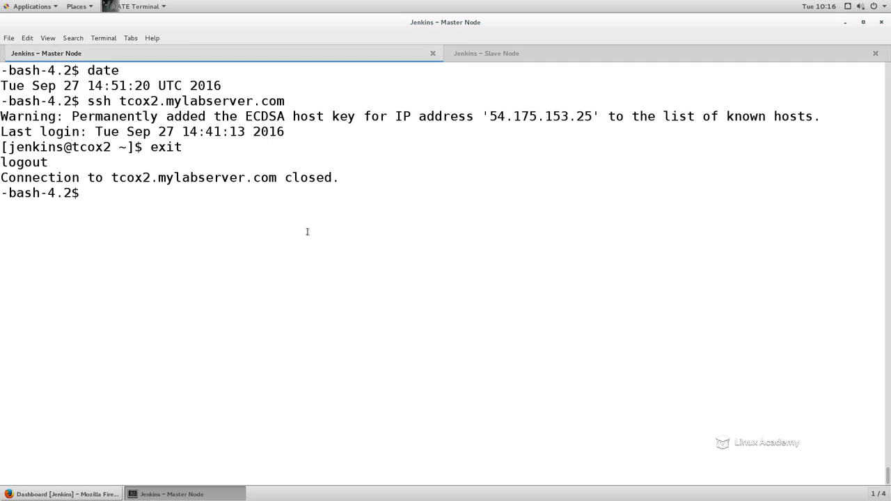
type("clear")
key("Return")
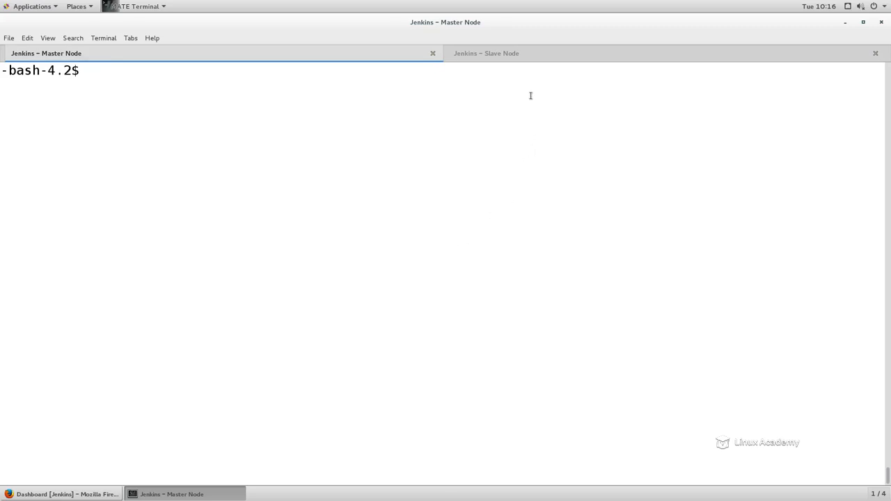
Step: On the slave node, print the working directory and create a directory named jenkins_slave in it
left_click(509, 59)
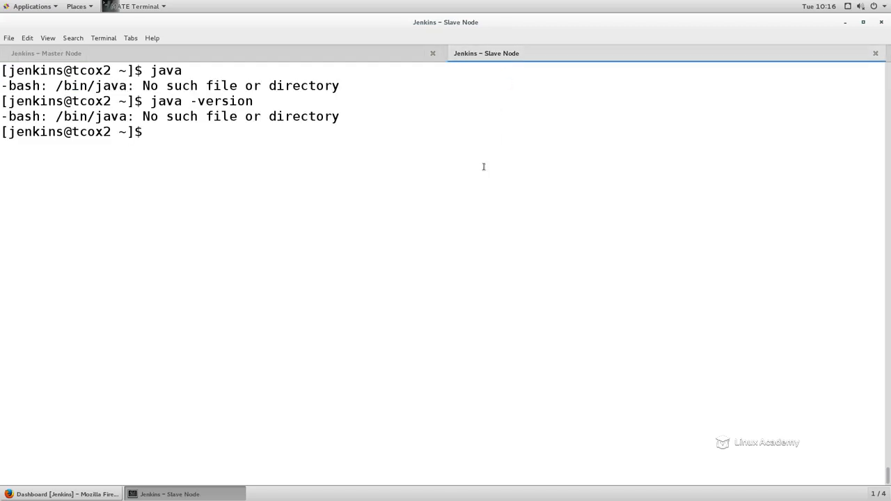
type("pwd")
key("Return")
type("mkdir ")
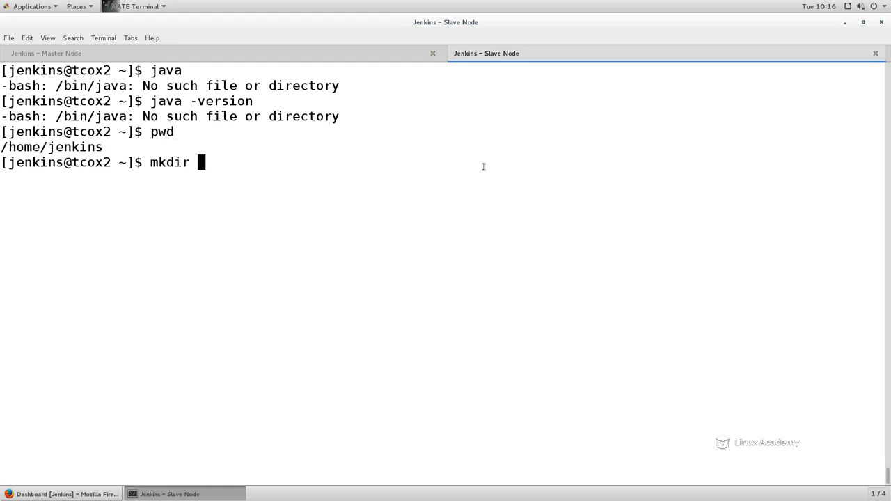
type("jenkins_slave")
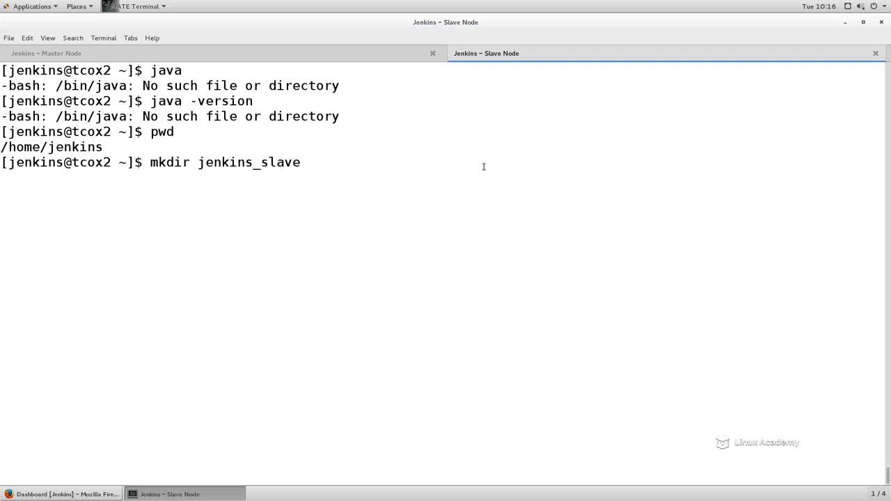
key("Return")
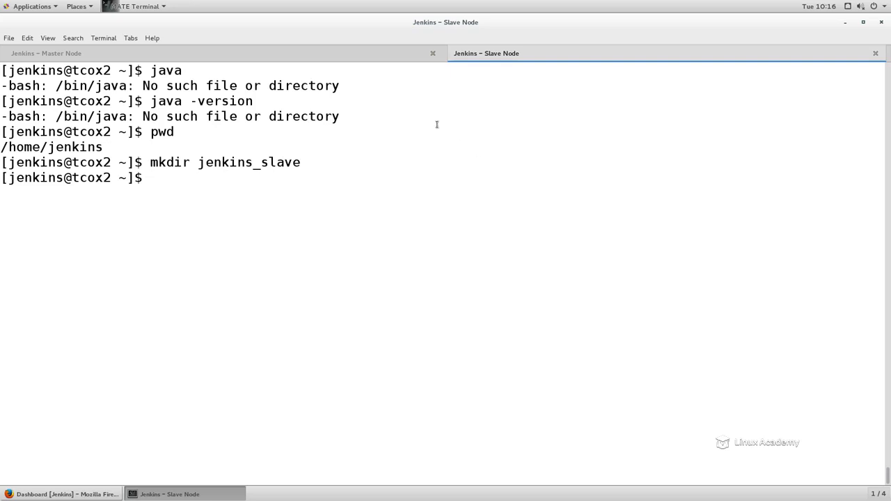
Step: Switch to Jenkins in Firefox and create a new node named centos-slave1 as a Permanent Agent
left_click(359, 55)
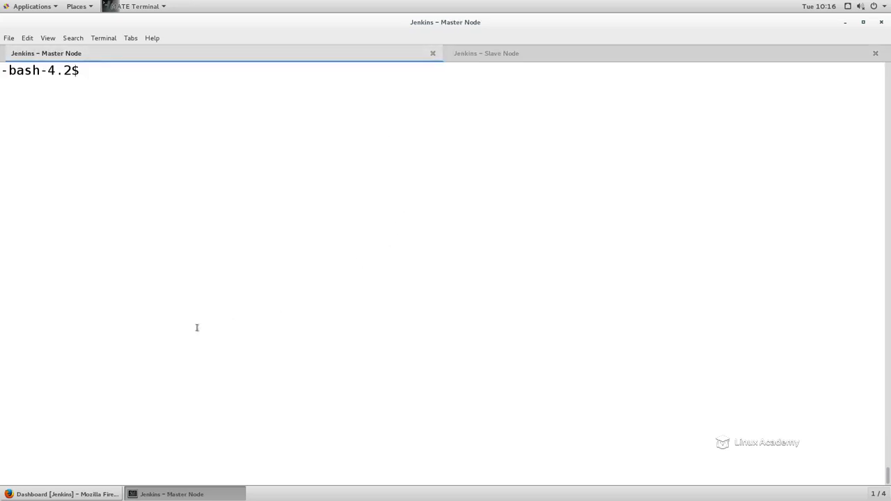
left_click(92, 493)
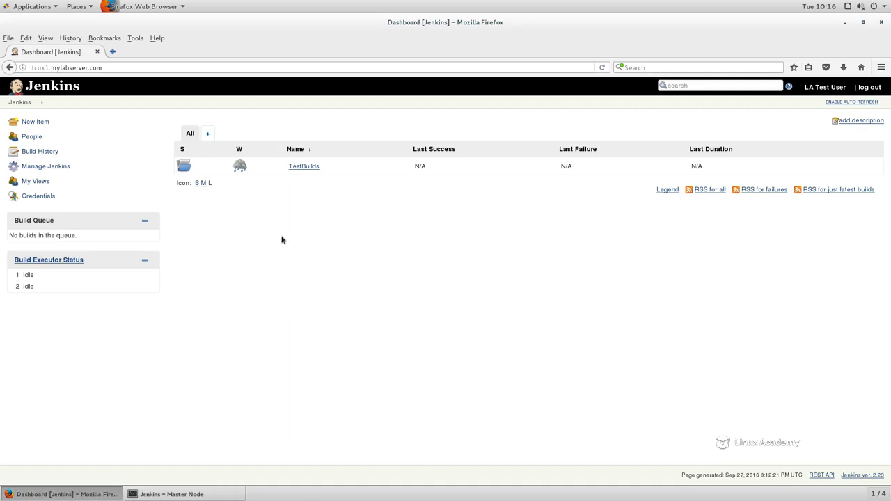
left_click(59, 169)
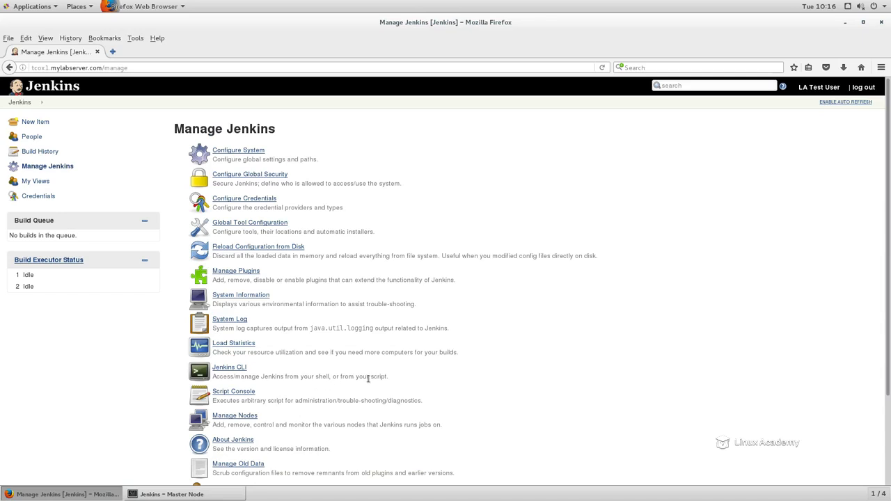
left_click(238, 418)
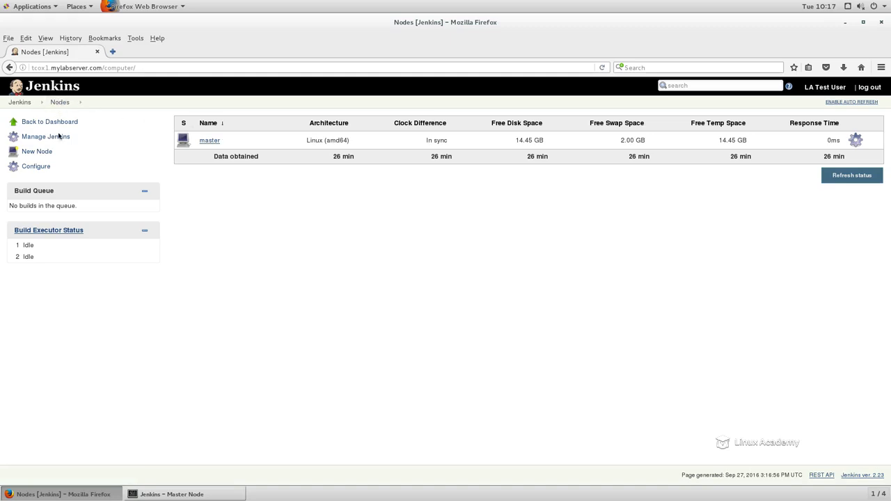
left_click(40, 152)
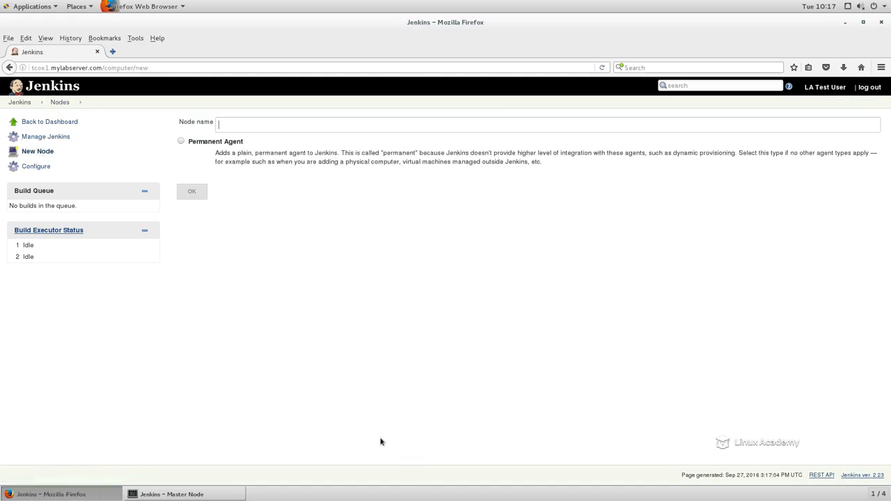
left_click(181, 142)
left_click(254, 127)
type("centos-slave1")
left_click(201, 191)
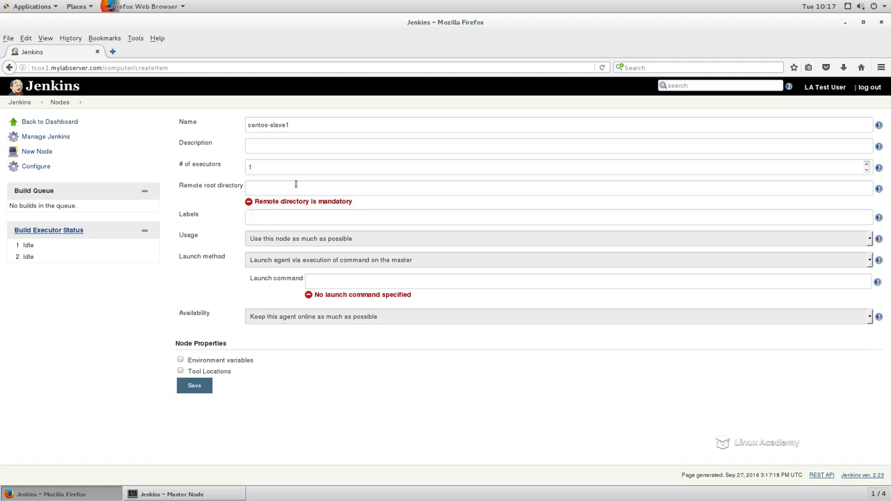
Step: Give the node the description "CentOS Slave Test node" and set its number of executors to 4
left_click(260, 148)
type("CentOS Slave Test node")
left_click(244, 167)
left_click_drag(243, 168, 252, 170)
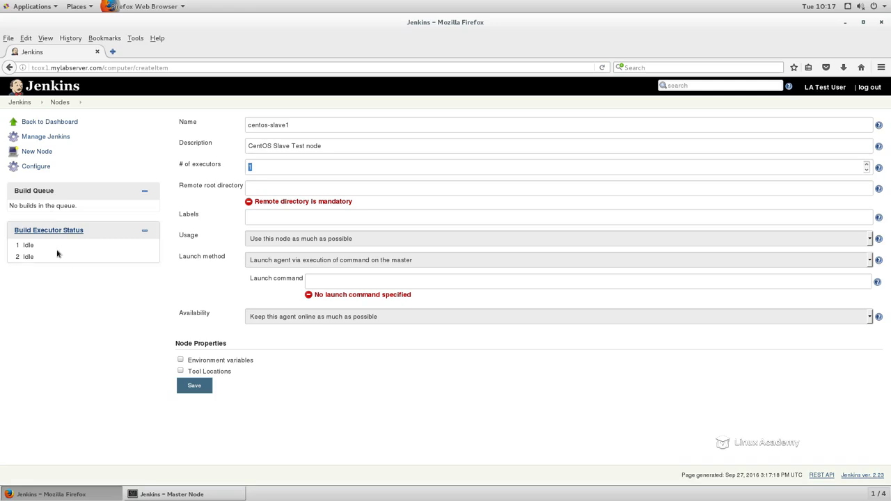
type("4")
Step: Set the node's remote root directory to /home/jenkins/jenkins_slave
type("/home/jenkins/he")
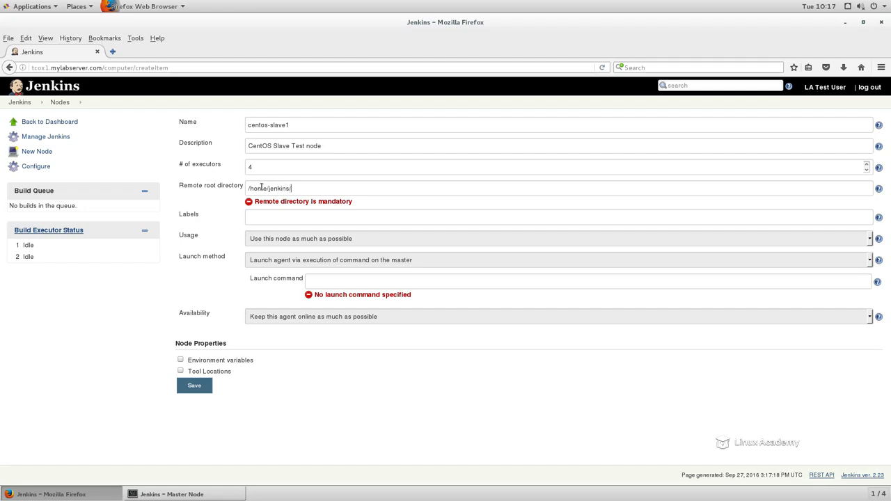
key("BackSpace")
key("BackSpace")
type("jenkins_slave")
Step: Label the node centos_slave1 and set its usage to "Only build jobs with label expressions matching this node"
left_click(284, 217)
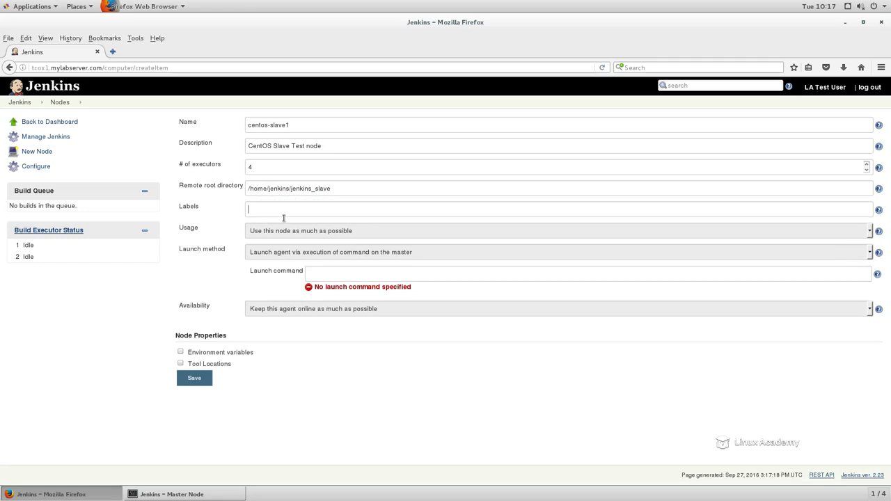
left_click(880, 211)
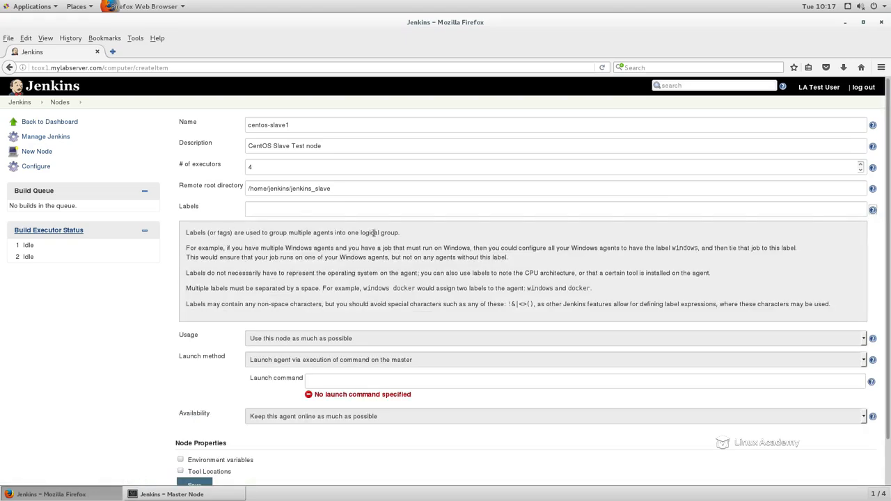
left_click(871, 212)
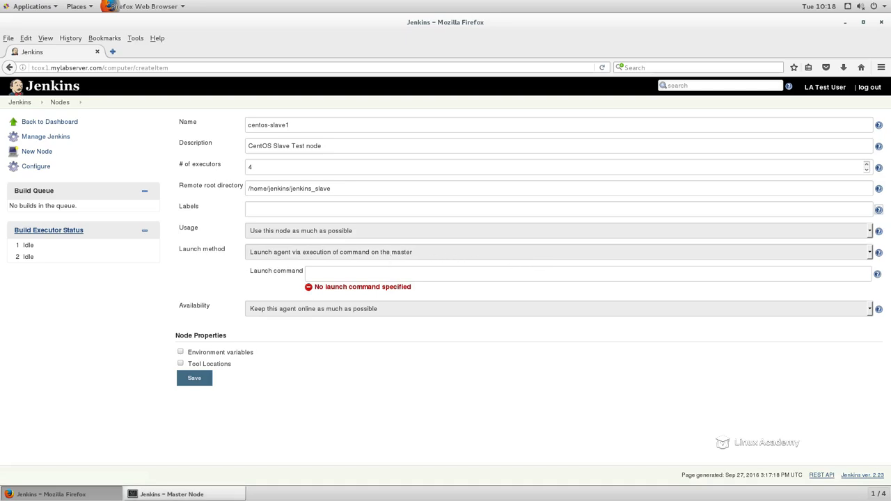
left_click(260, 207)
type("centos_slave1")
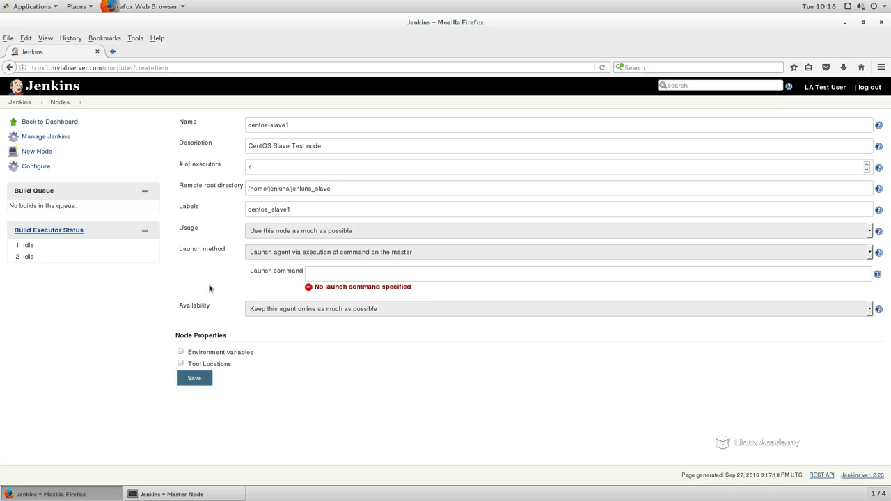
left_click(270, 234)
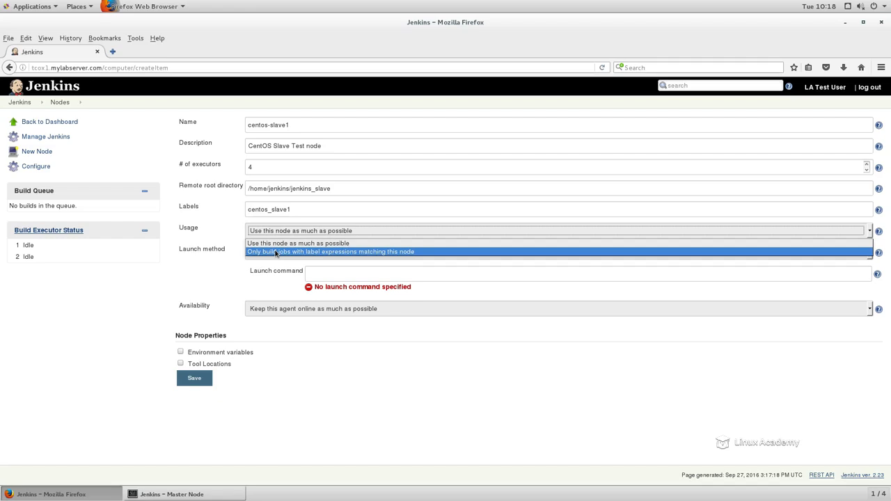
left_click(276, 252)
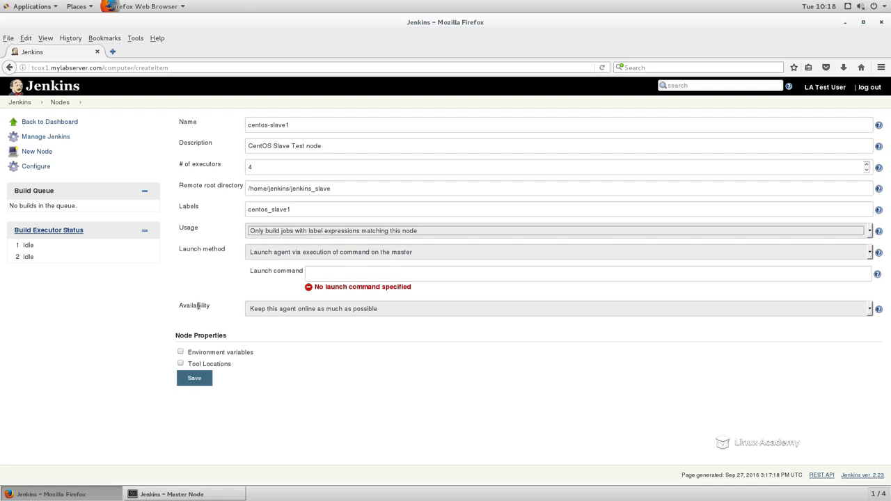
left_click(282, 236)
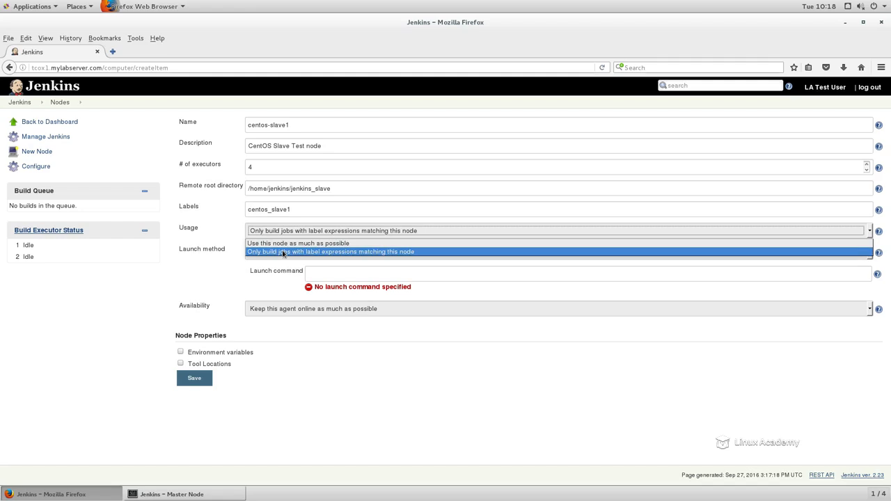
left_click(282, 252)
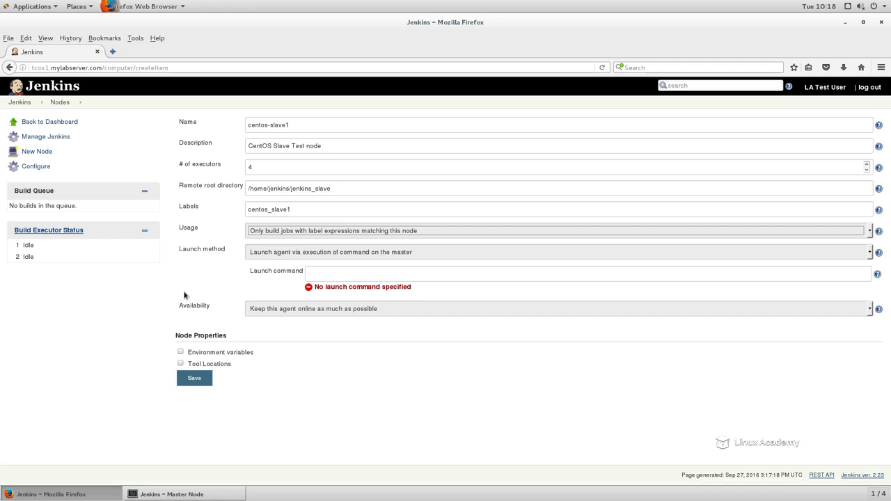
Step: Set the launch method to "Launch slave agents on Unix machines via SSH" with the host tcox2.mylabserver.com
left_click(281, 254)
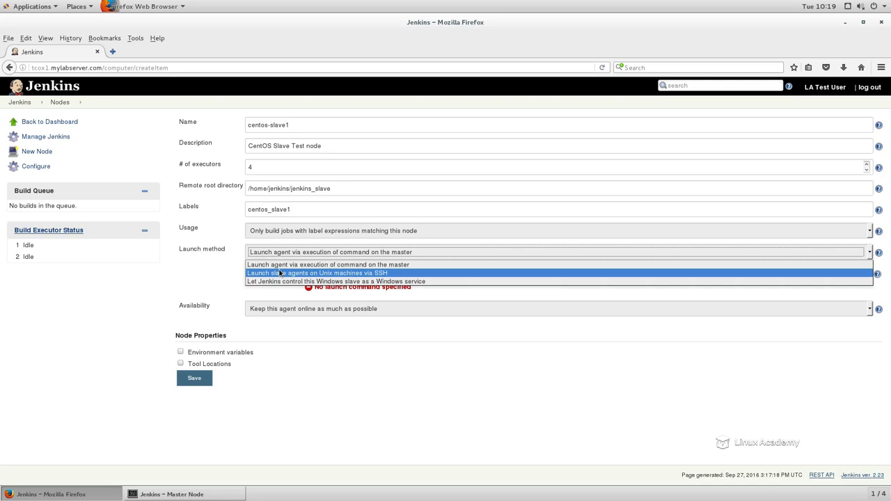
left_click(280, 273)
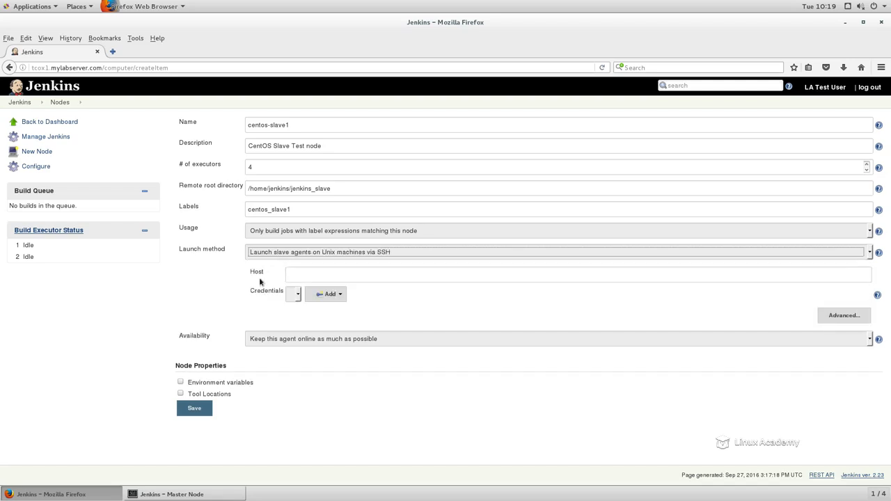
left_click(306, 274)
type("tcox2.mylabserver.com")
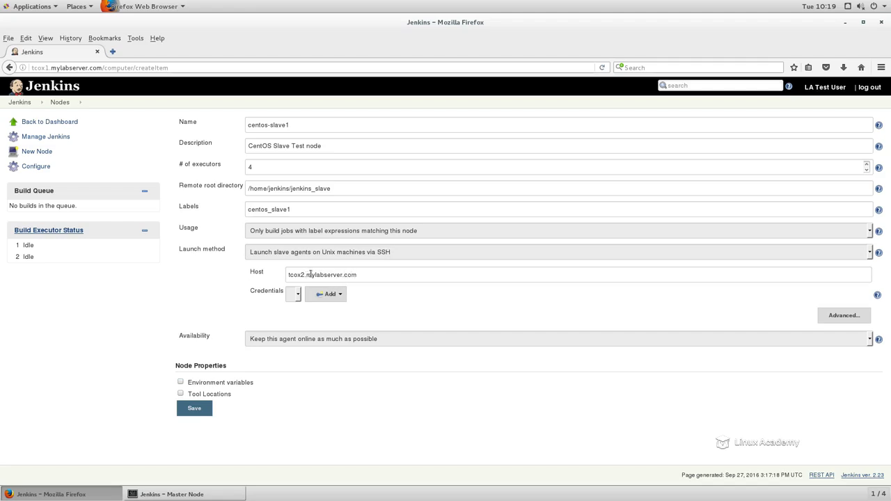
Step: Start new "SSH Username with private key" credentials for username jenkins, taking the private key from the Jenkins master ~/.ssh
left_click(332, 295)
left_click(332, 310)
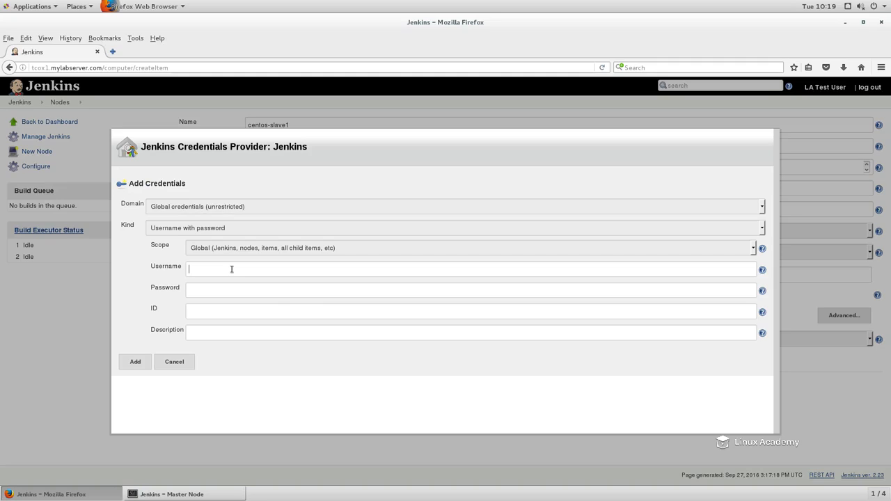
left_click(224, 228)
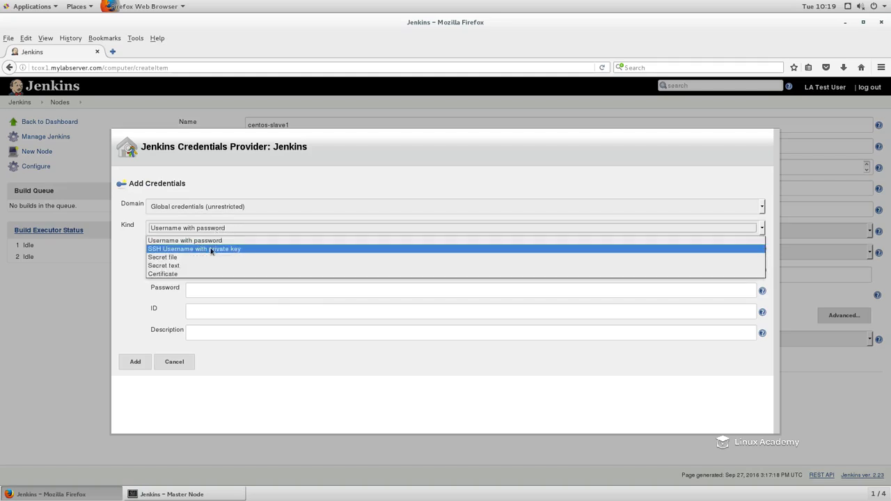
left_click(211, 249)
left_click(217, 269)
type("jenkins")
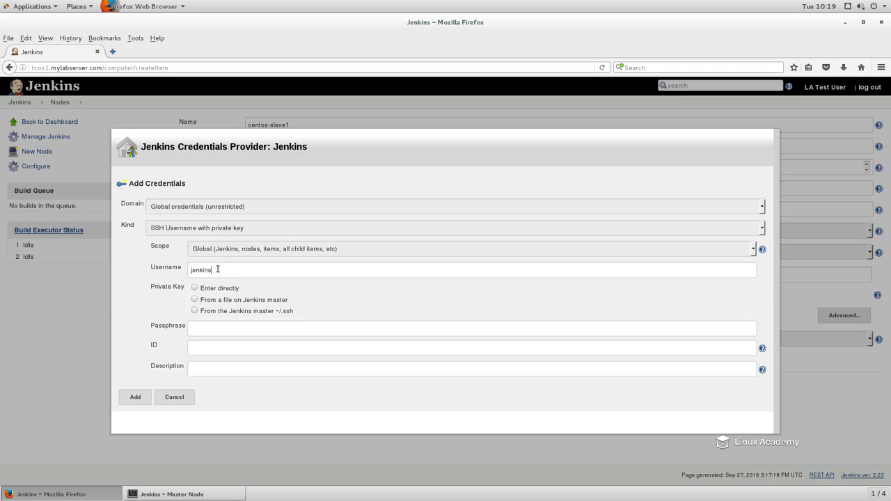
left_click(194, 311)
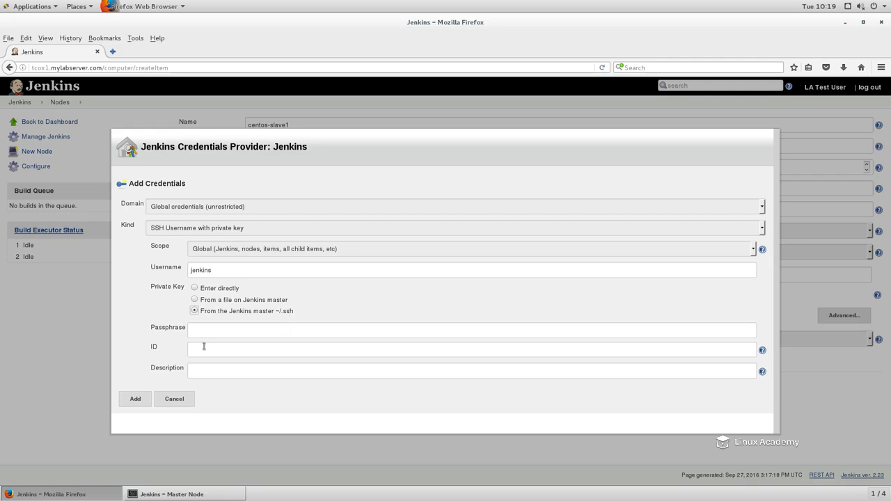
Step: Show the help for the credentials' ID and set the ID to JenkinsUserKey
left_click(762, 351)
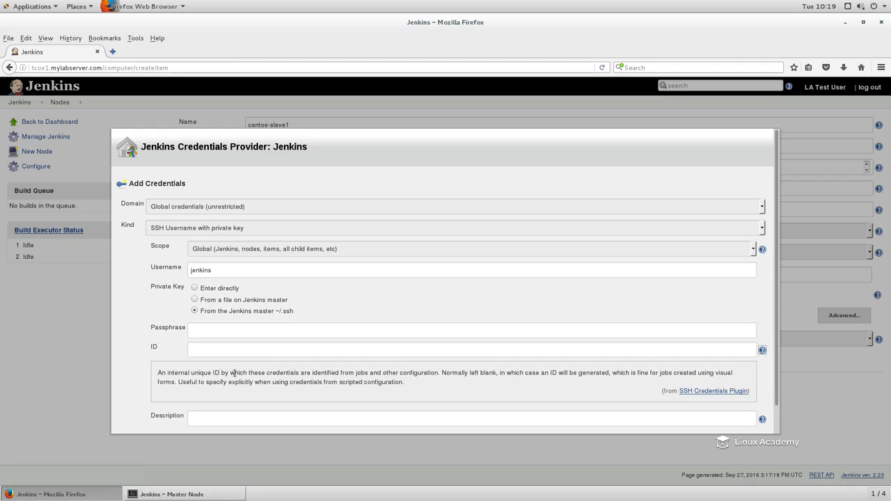
left_click(226, 350)
type("JenkinsUserKey")
Step: Describe the credentials as "The connection for our slave node and its credentials" and add them
left_click(294, 419)
type("The connection for our slave ")
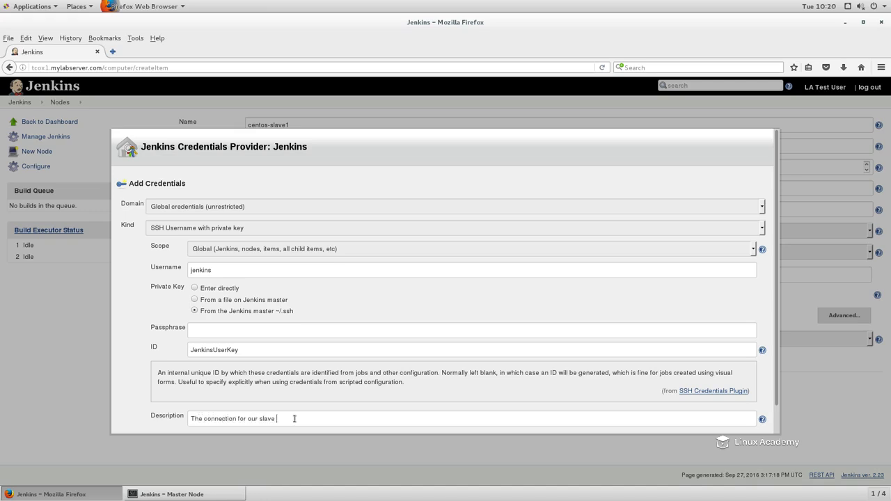
type("node and its credentials")
scroll(360, 378, "down", 2)
left_click(137, 420)
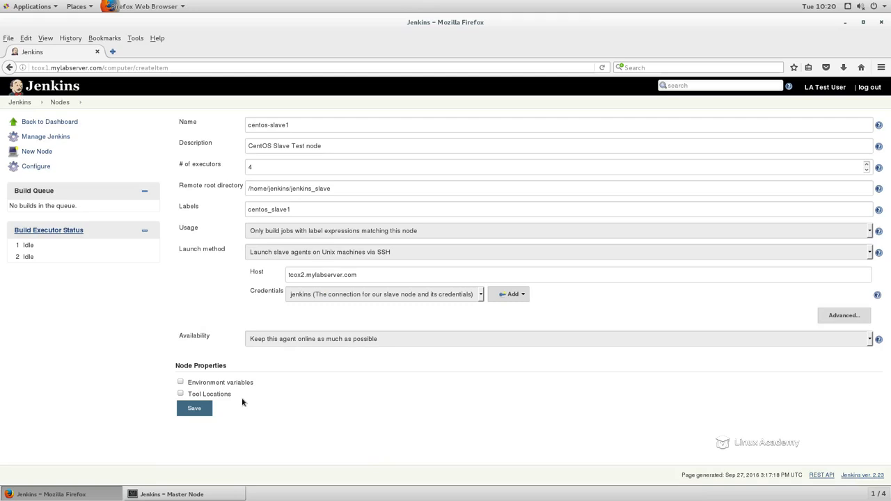
Step: Save the node configuration and review the launch log of centos-slave1 for the agent's connection status
left_click(197, 416)
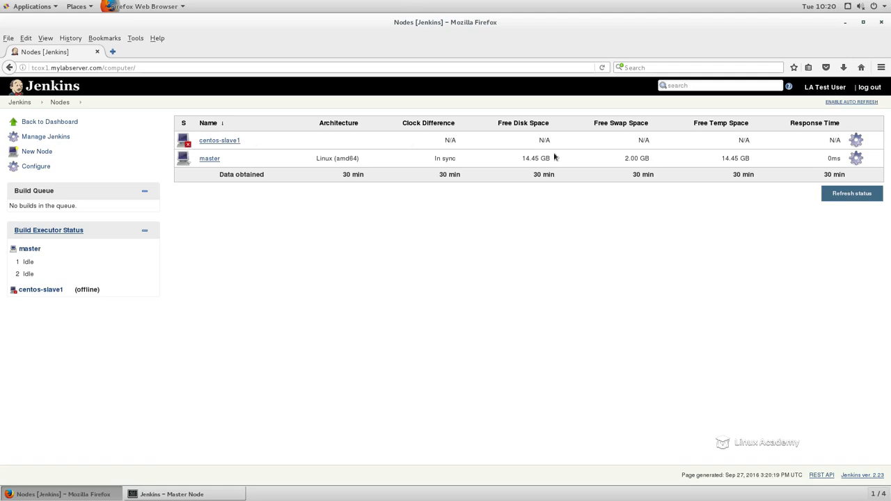
left_click(220, 141)
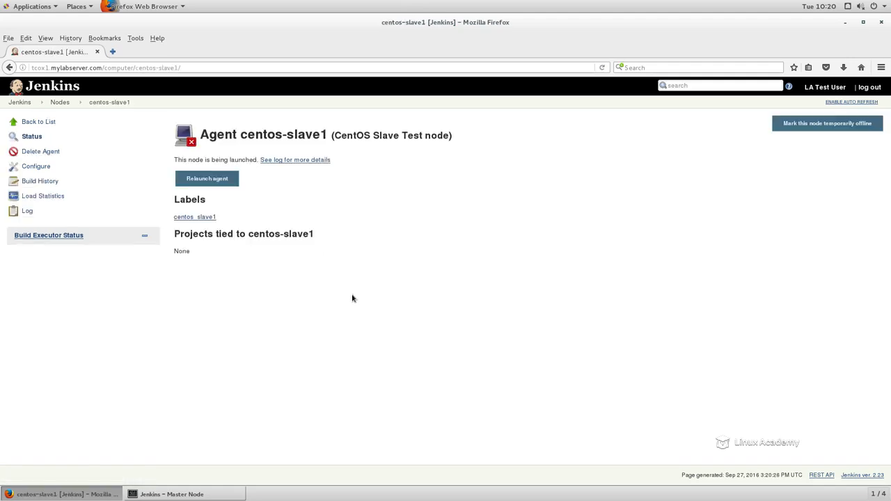
left_click(291, 160)
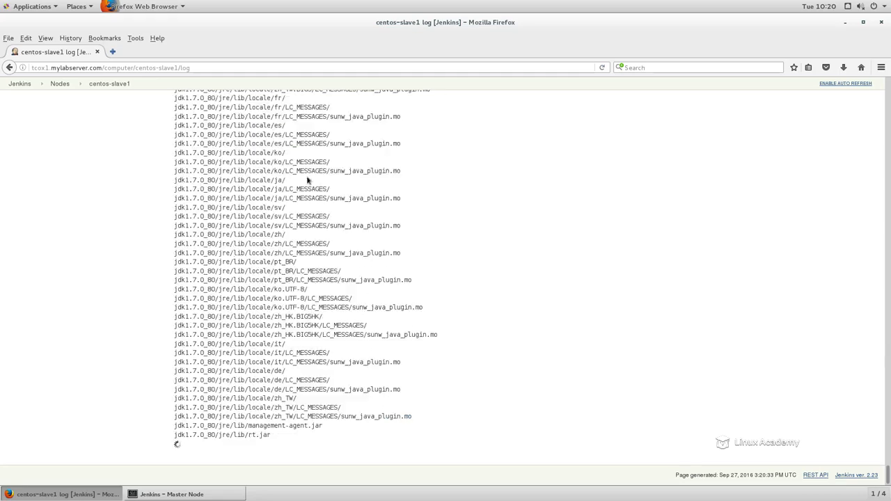
scroll(423, 309, "up", 12)
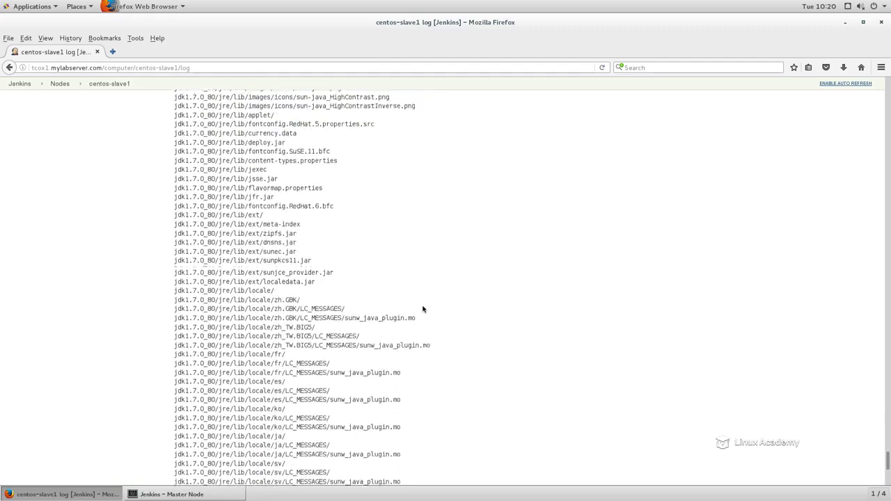
scroll(423, 309, "down", 15)
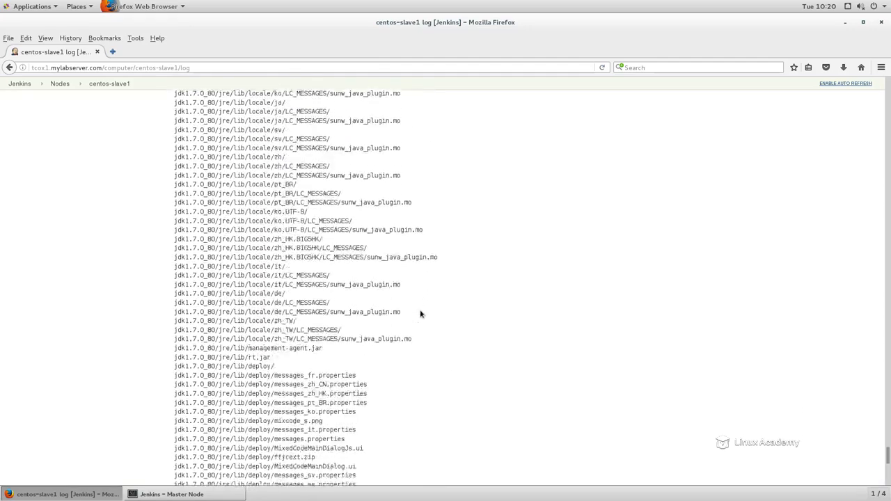
scroll(420, 314, "down", 5)
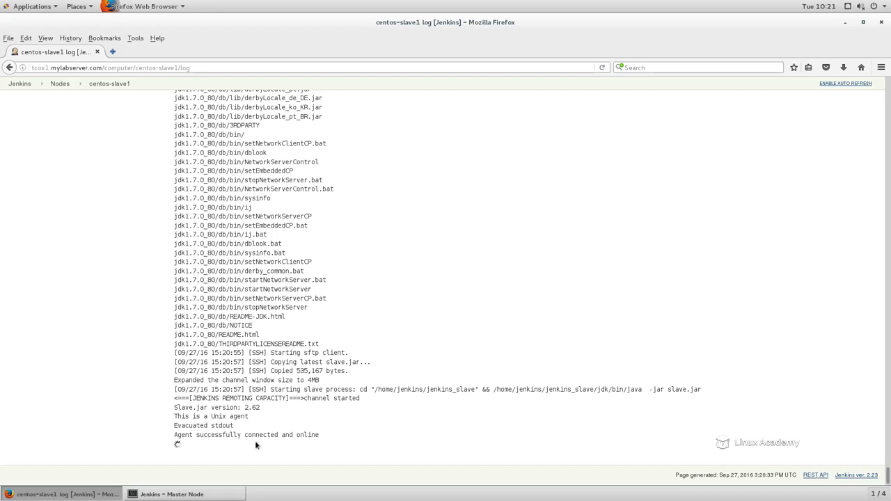
scroll(302, 437, "up", 15)
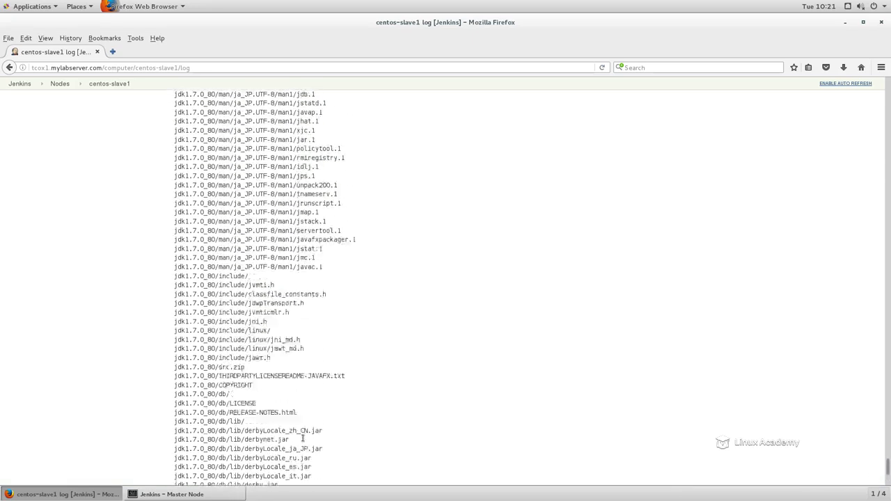
scroll(303, 437, "up", 4)
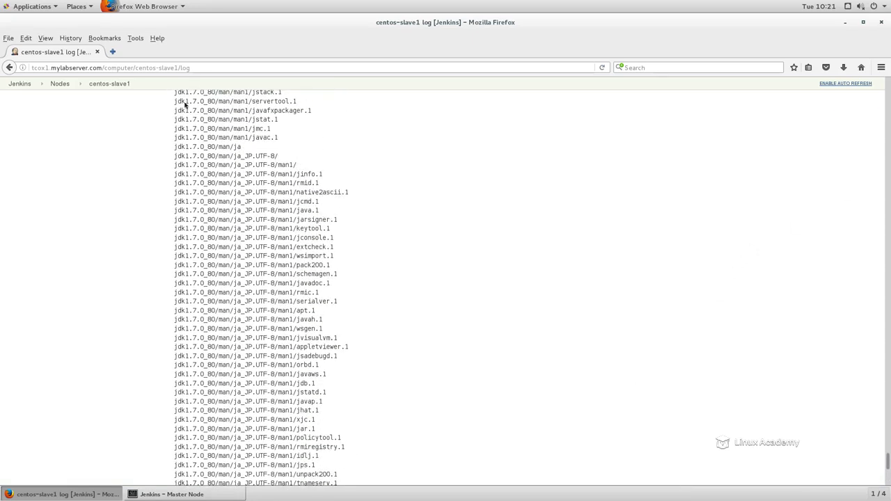
Step: Return to the list of nodes and check the clock difference of centos-slave1 and master
left_click(9, 68)
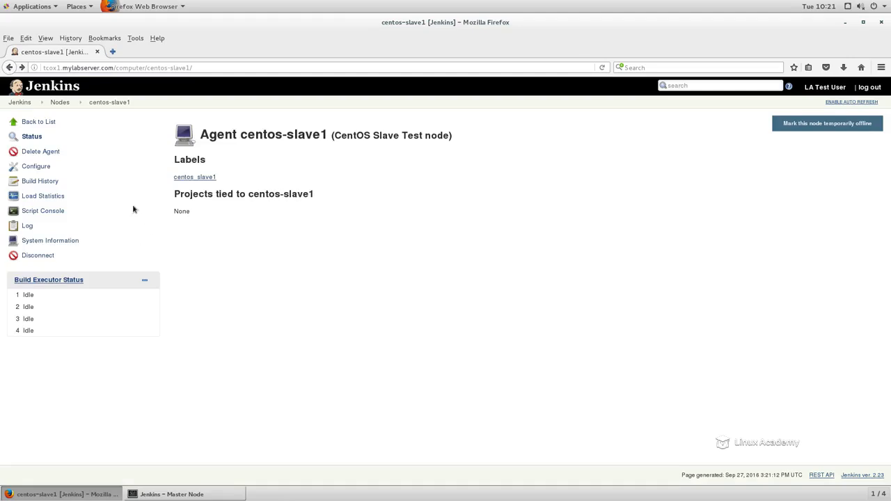
left_click(42, 122)
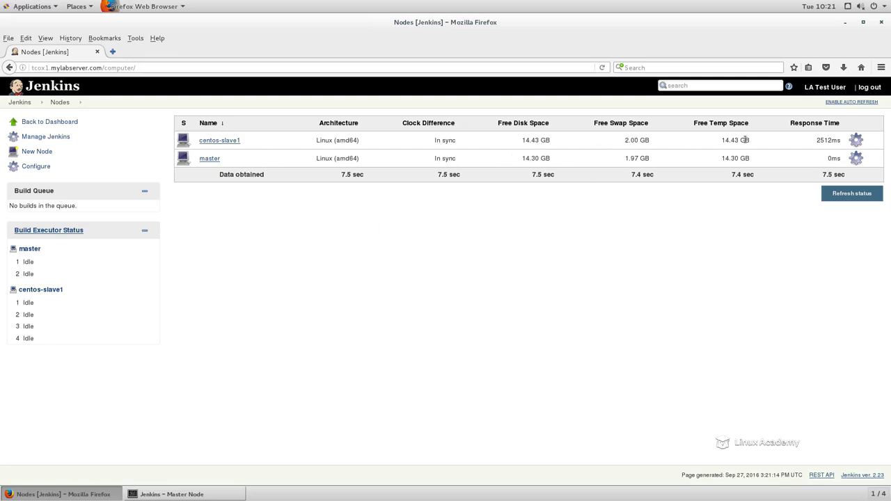
triple_click(451, 140)
left_click_drag(435, 158, 471, 162)
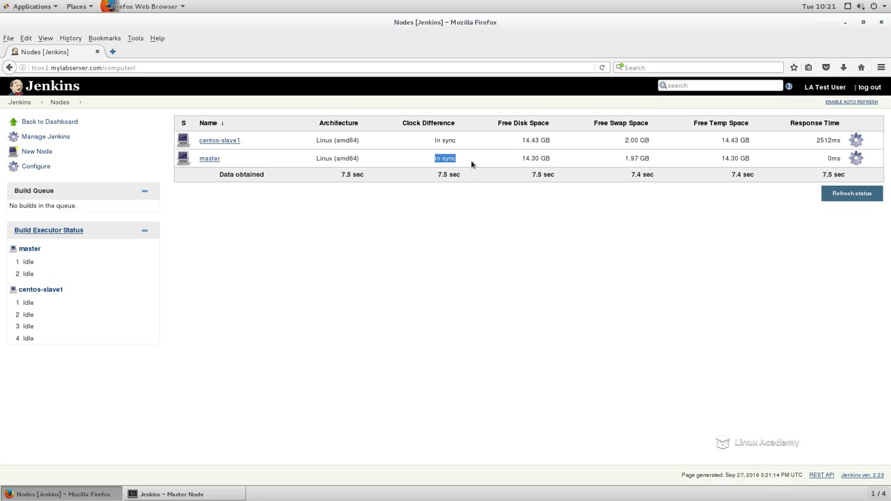